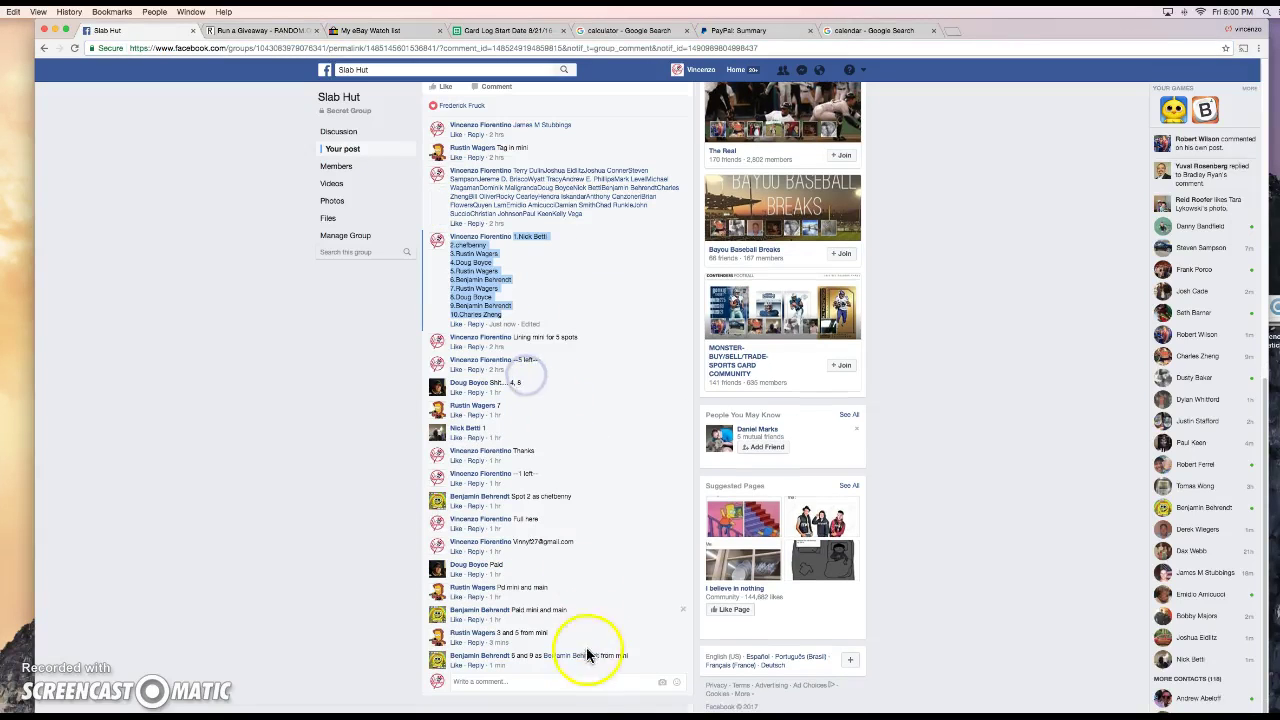
Step: Comment 'live' on the thread, paste the ten names into the giveaway, and roll 2d6
left_click(589, 681)
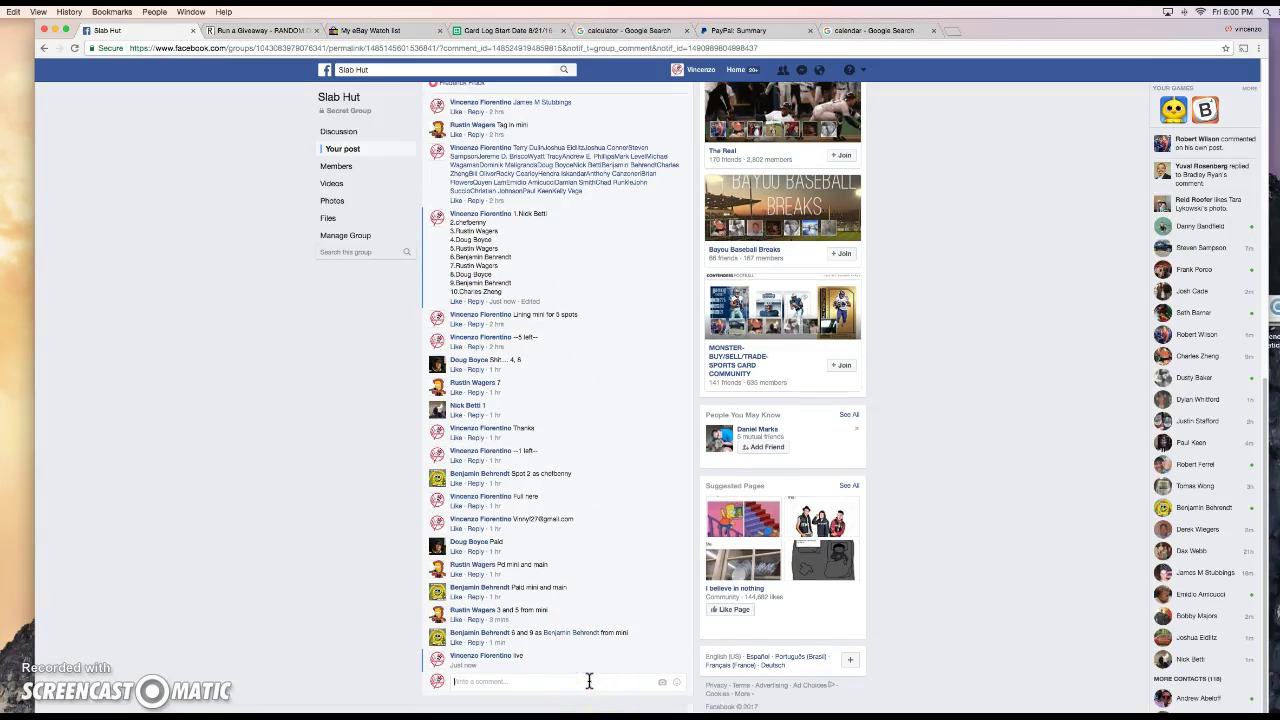
left_click(255, 30)
left_click(621, 359)
key("ctrl+v")
left_click(935, 195)
left_click(932, 228)
Step: Dismiss the 2d6 dice result and begin the RANDOM.ORG giveaway
left_click(790, 205)
left_click(395, 500)
left_click(780, 207)
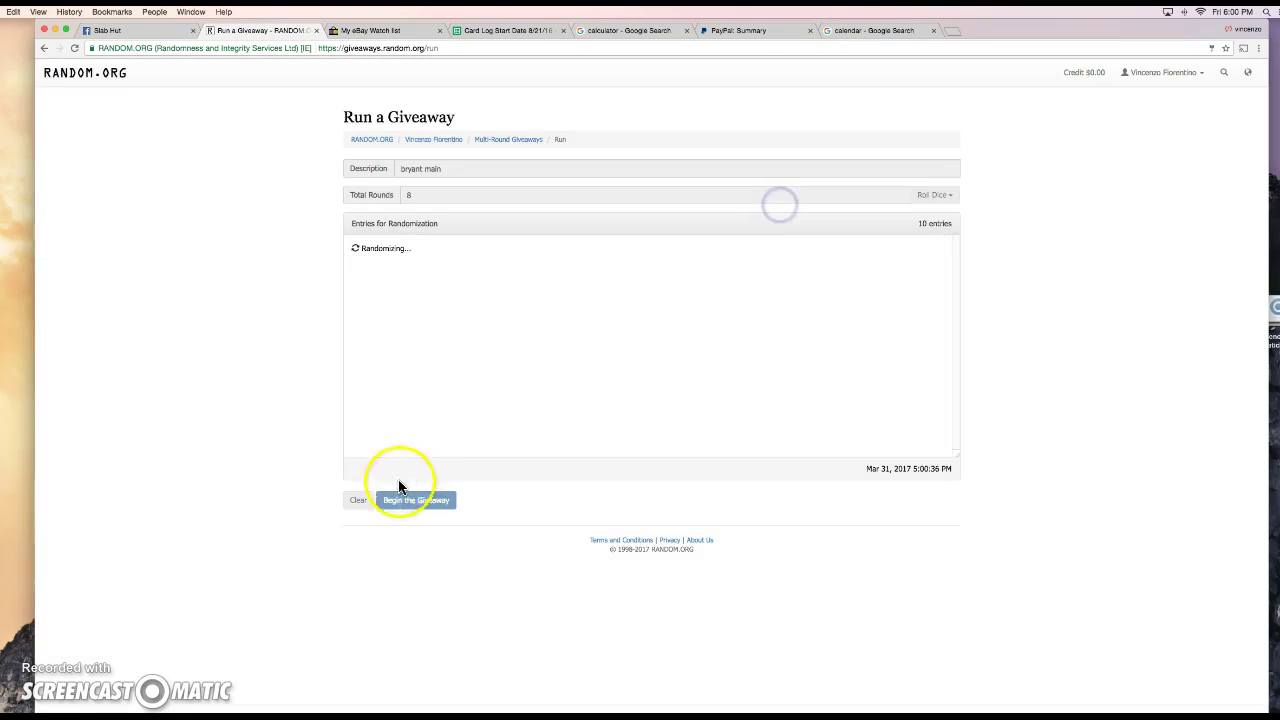
Step: Advance through the Next Rounds to the Final Round, then select a name in the results
left_click(410, 502)
left_click(411, 502)
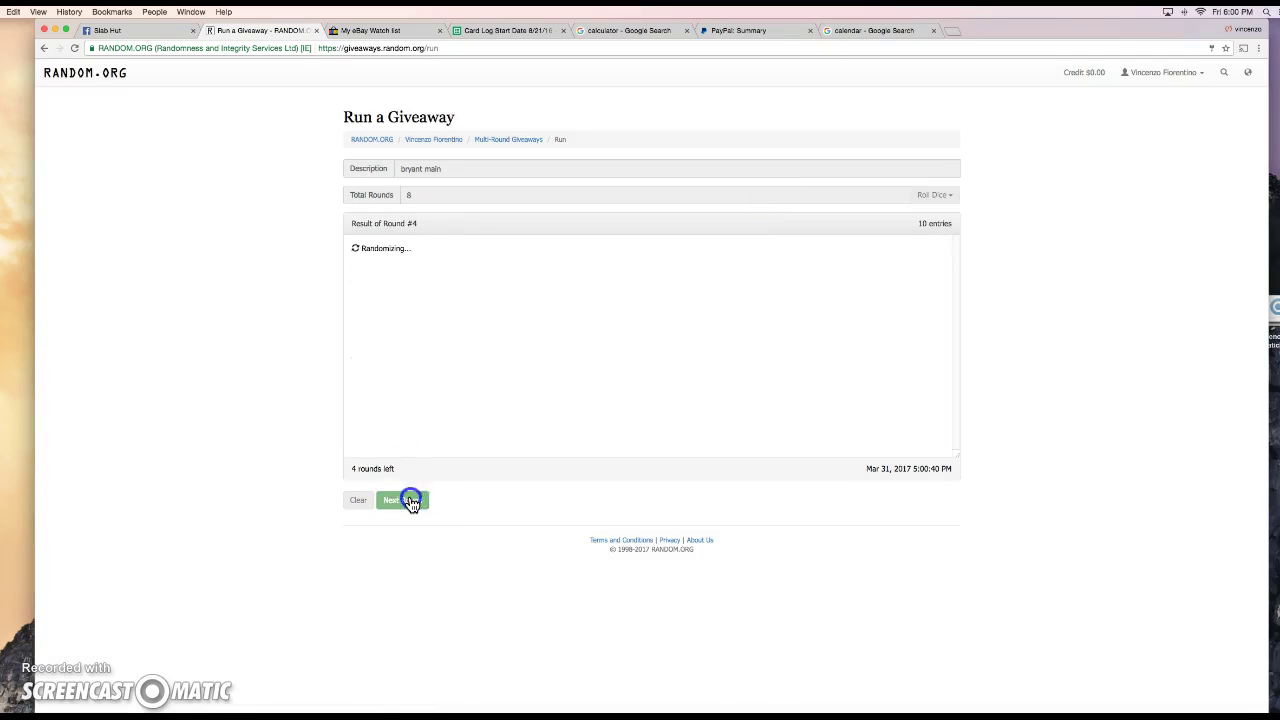
left_click(410, 502)
left_click(410, 502)
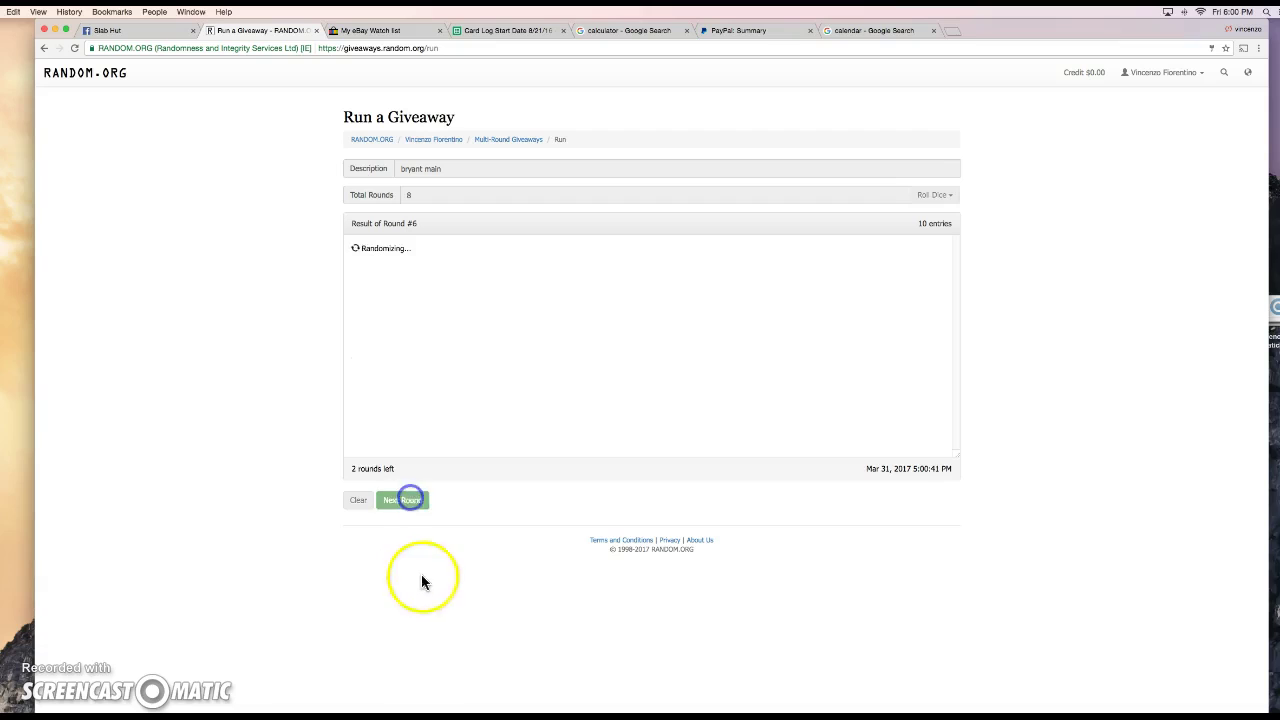
left_click(1210, 12)
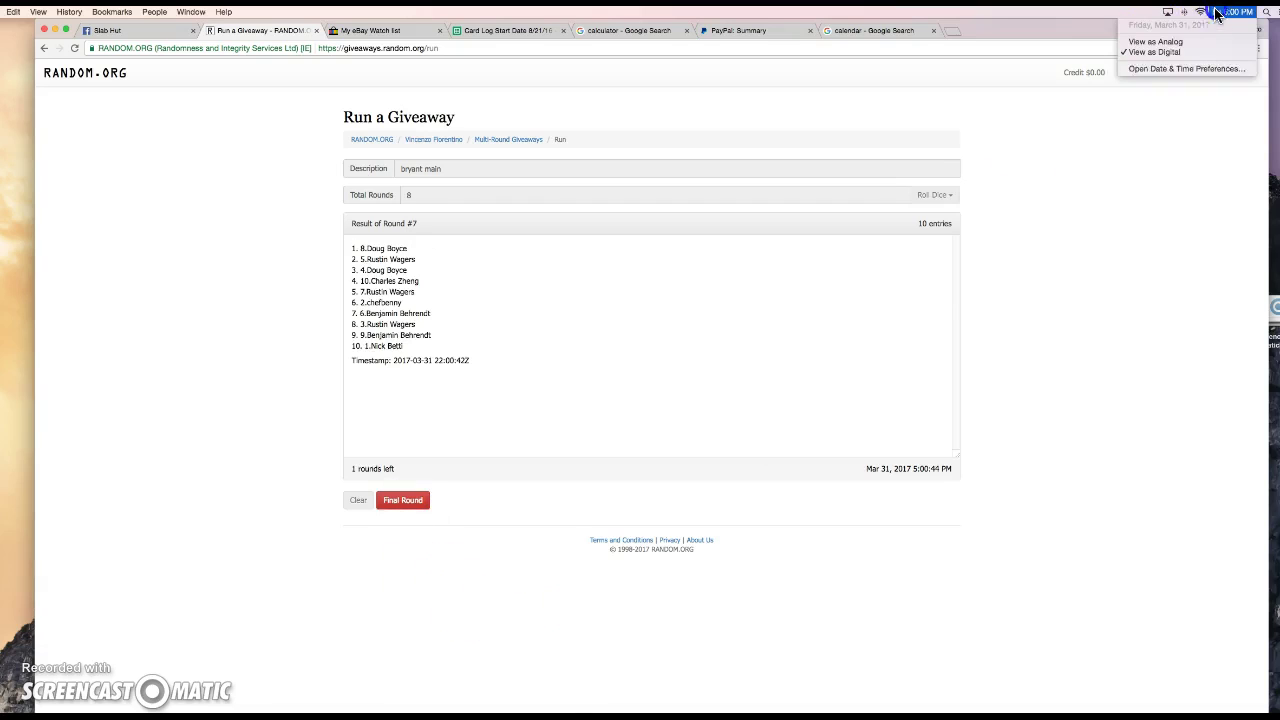
left_click(434, 599)
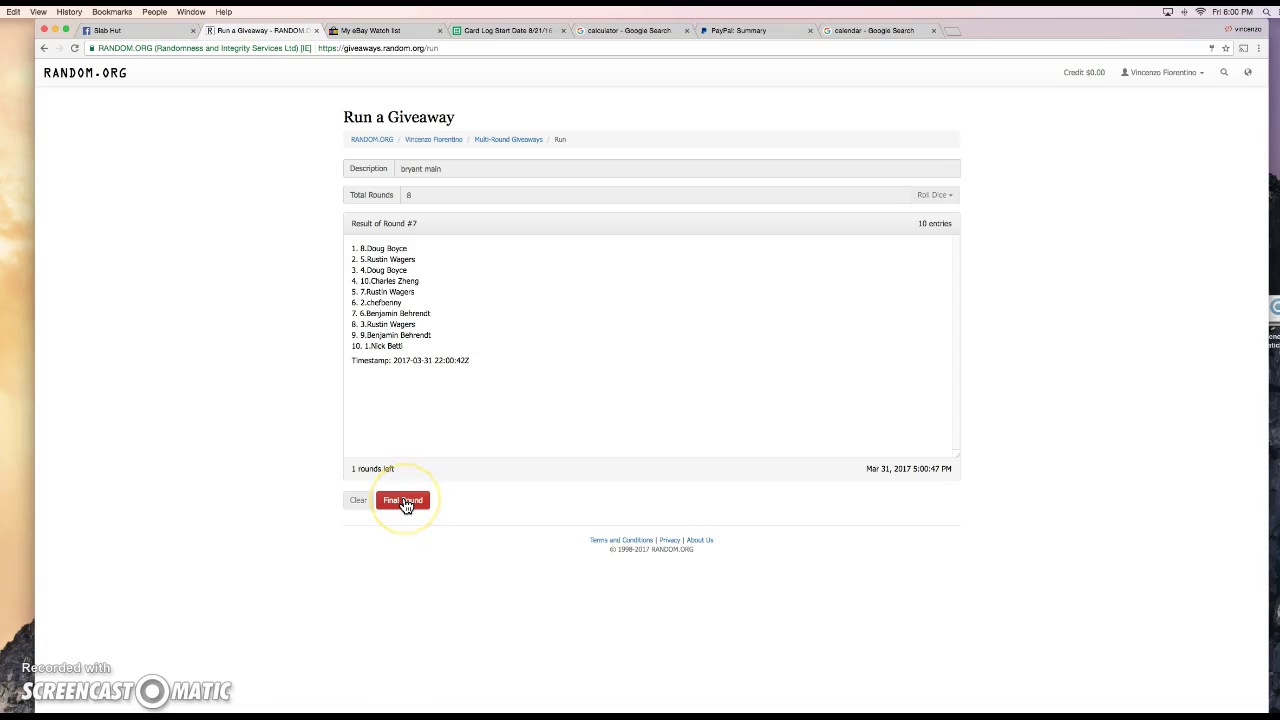
left_click(405, 503)
left_click_drag(359, 248, 418, 250)
Step: Post 'done' as a comment on the Slab Hut group thread
left_click(163, 31)
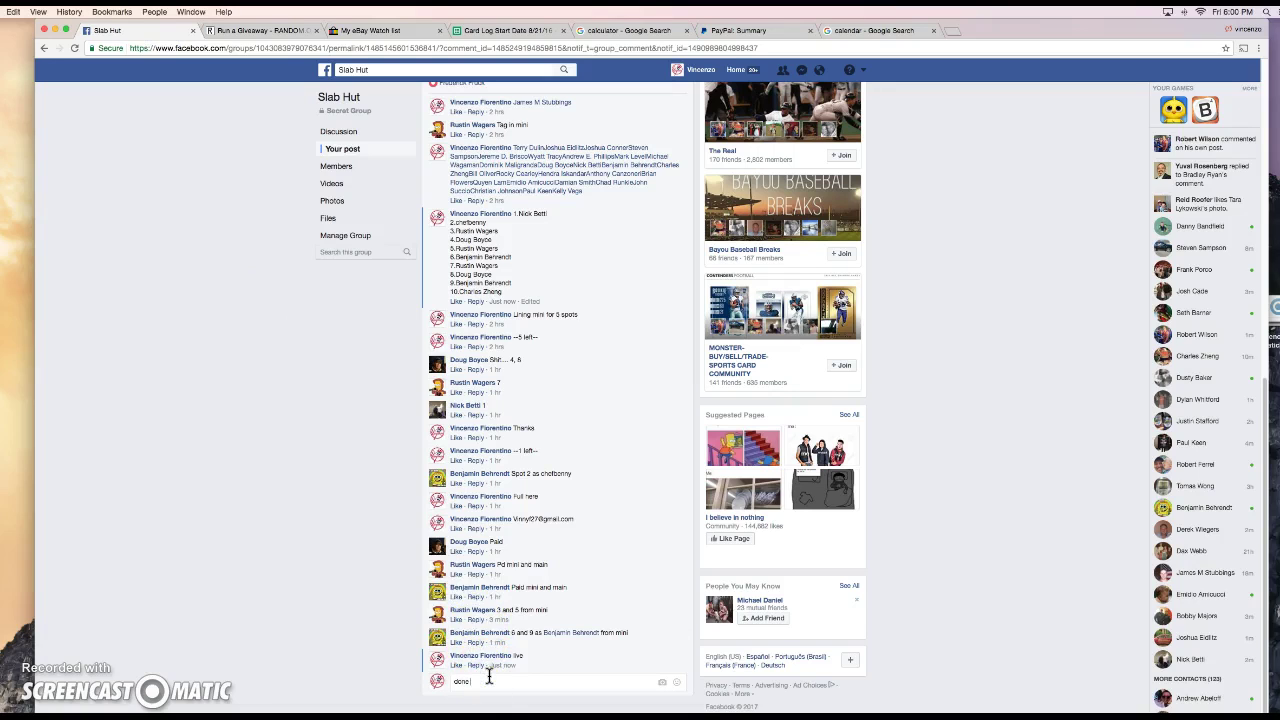
key("Return")
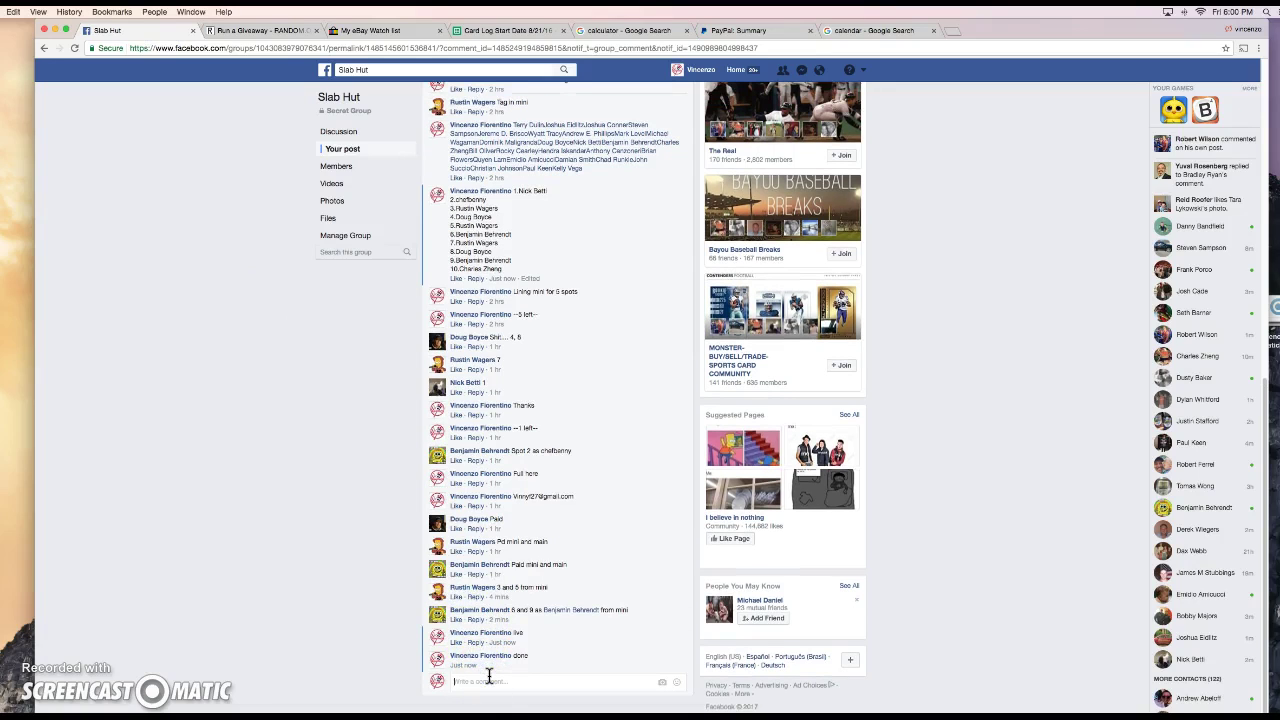